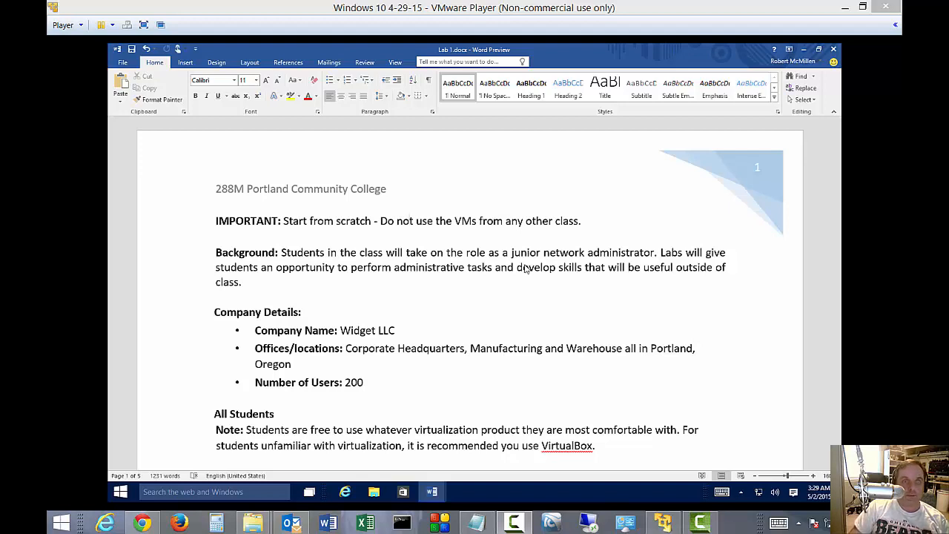
# Focus the Lab 1 Word document inside the VMware window so it can be edited.
pyautogui.click(522, 220)
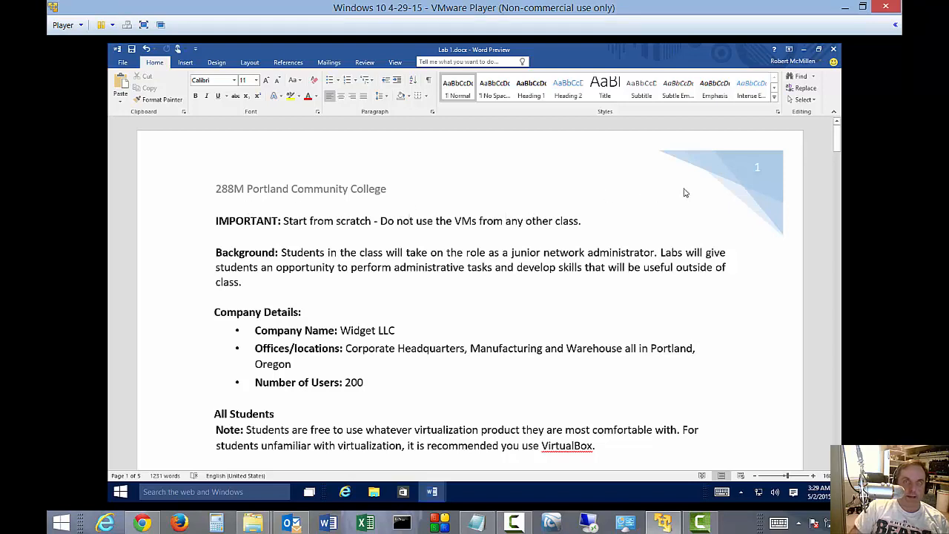
pyautogui.scroll(-4, 430, 310)
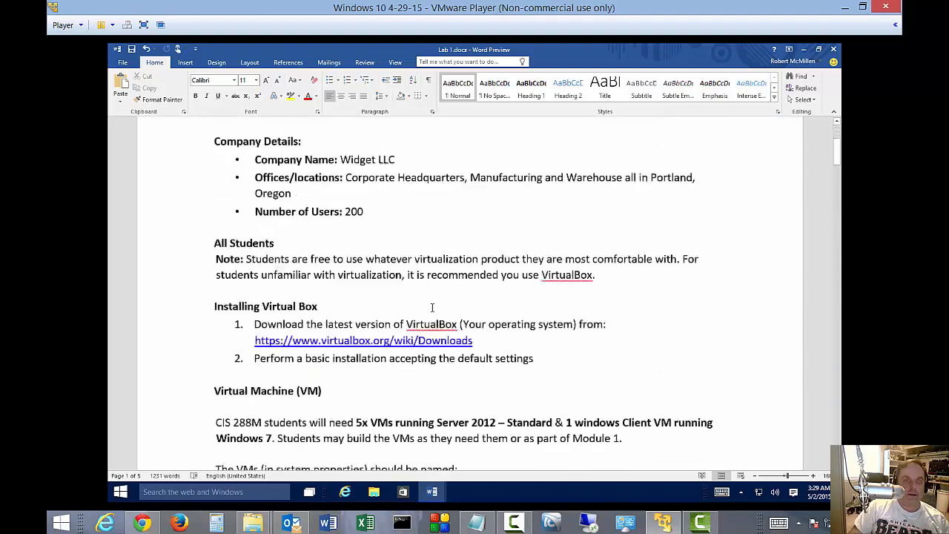
pyautogui.scroll(-8, 433, 309)
pyautogui.scroll(-1, 433, 312)
pyautogui.scroll(-3, 433, 312)
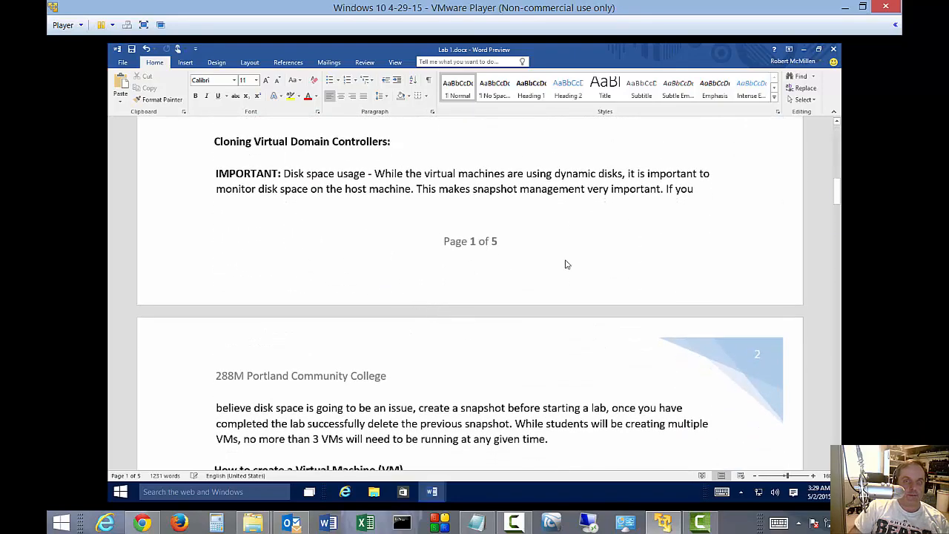
pyautogui.scroll(6, 519, 272)
pyautogui.scroll(6, 519, 272)
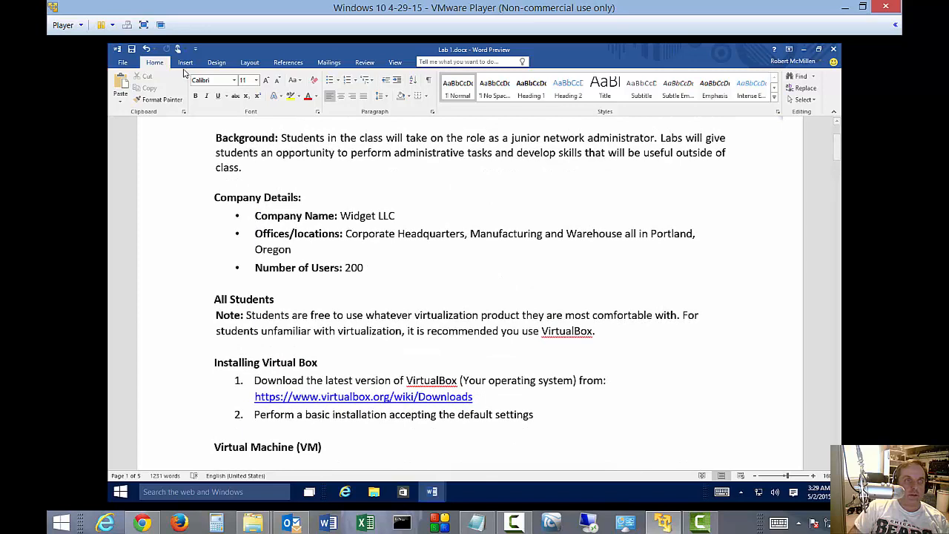
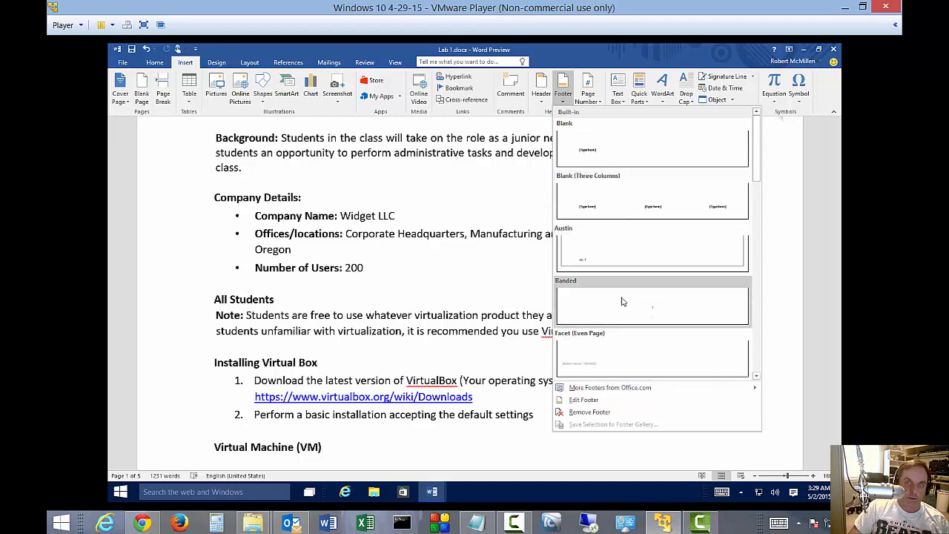
pyautogui.scroll(-5, 623, 301)
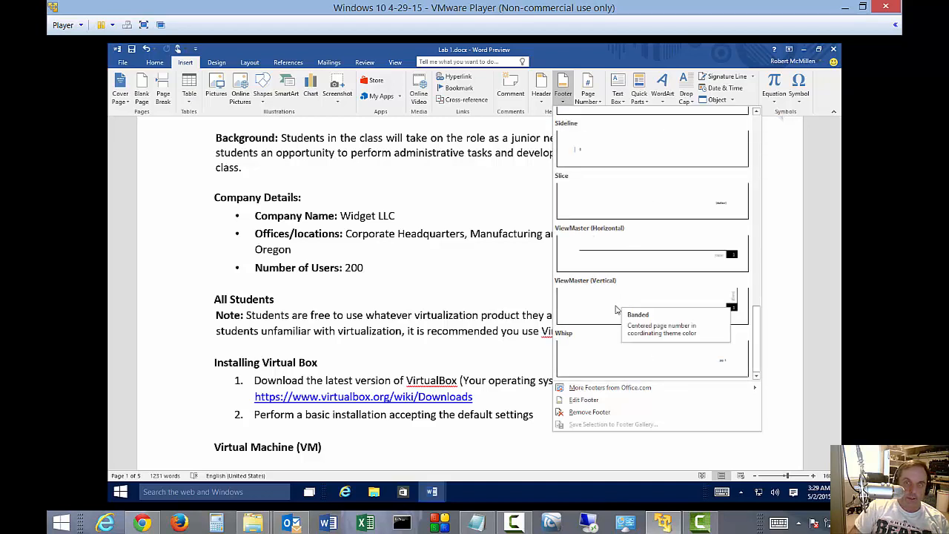
# Insert the ViewMaster (Horizontal) footer with date placeholder and page number.
pyautogui.click(597, 262)
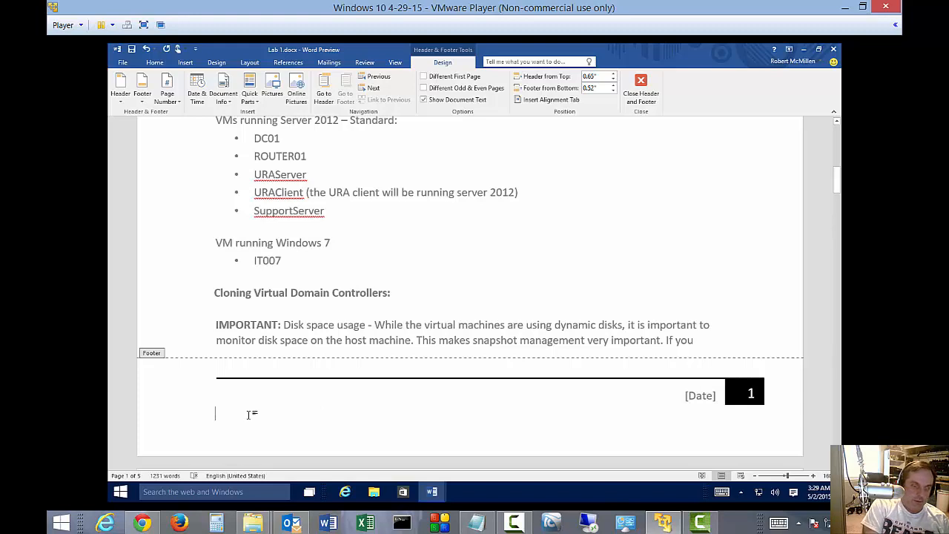
pyautogui.write('Lab 1')
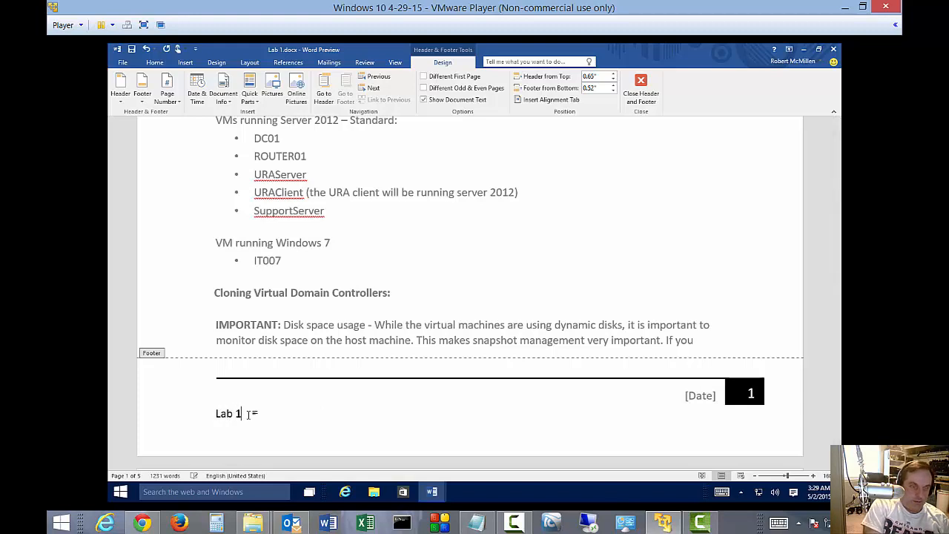
pyautogui.write(' 288M')
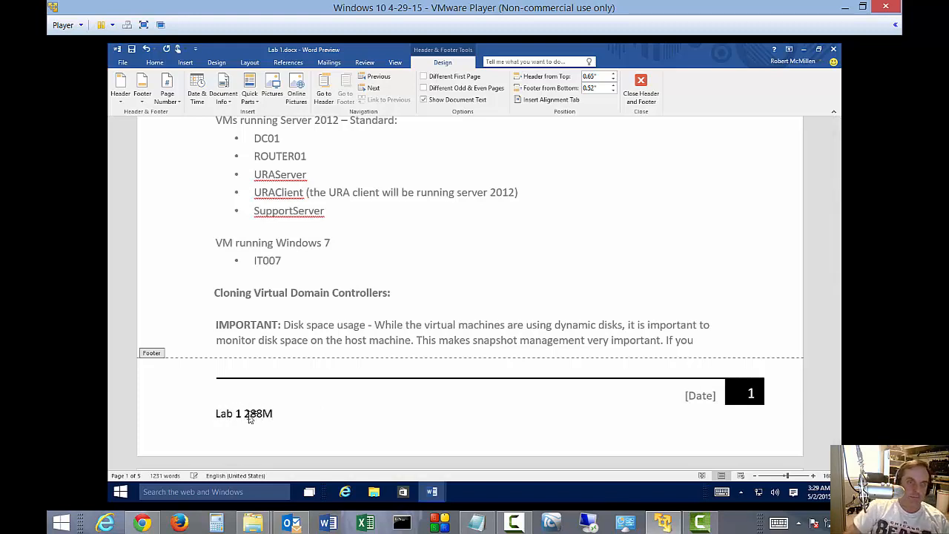
pyautogui.moveTo(489, 249)
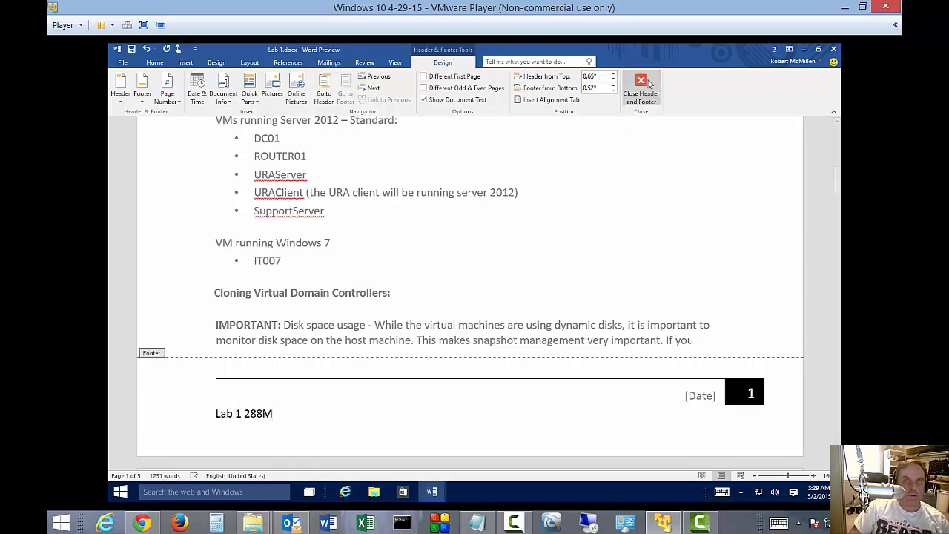
pyautogui.click(648, 81)
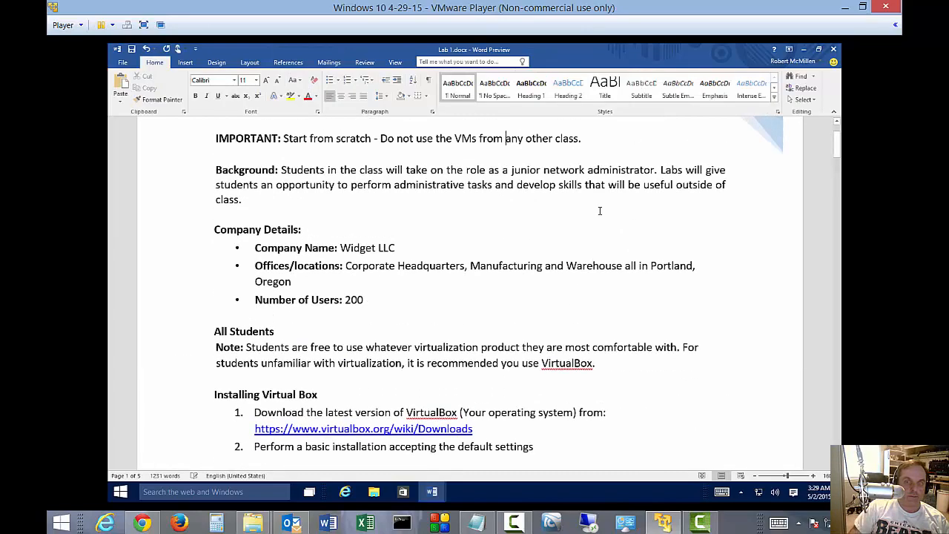
pyautogui.scroll(-3, 576, 315)
pyautogui.scroll(-1, 575, 315)
pyautogui.scroll(-4, 576, 315)
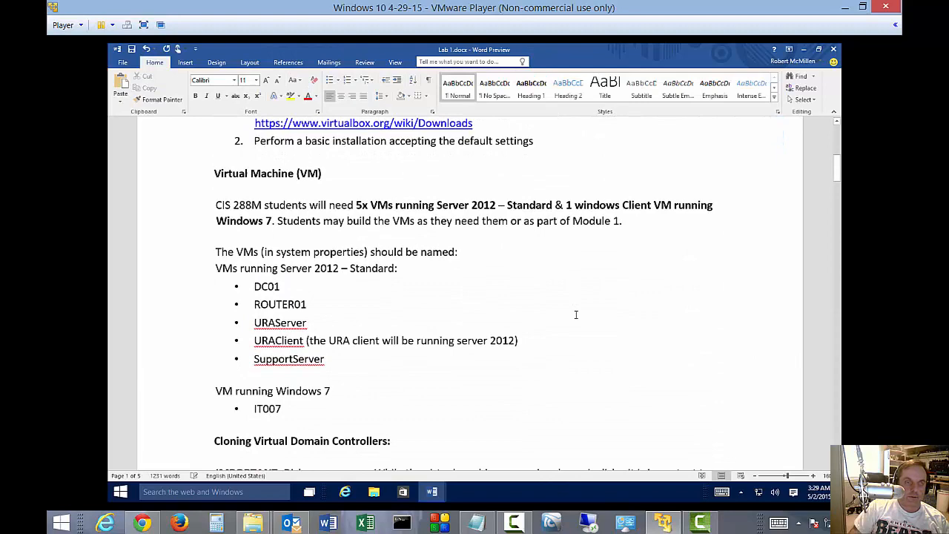
pyautogui.scroll(-4, 575, 314)
pyautogui.scroll(-3, 575, 314)
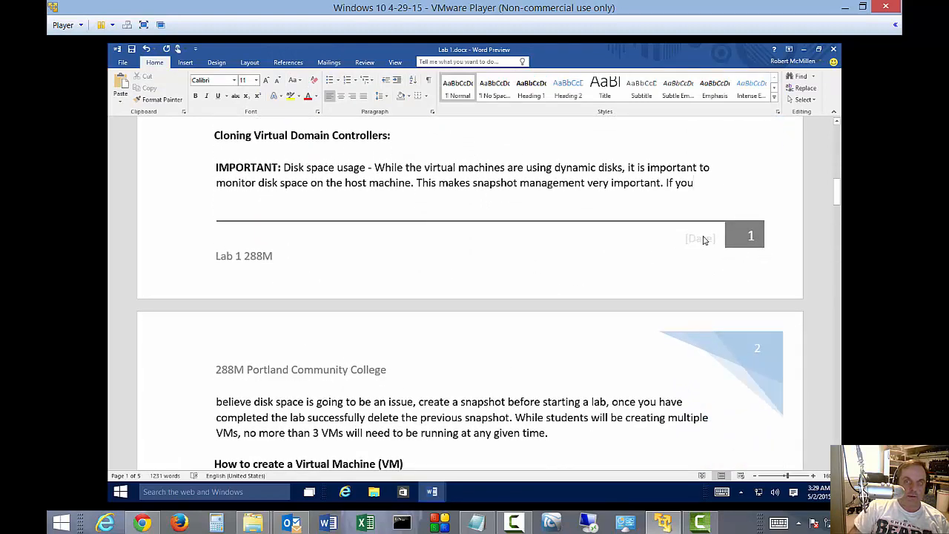
pyautogui.scroll(-2, 686, 365)
pyautogui.scroll(-2, 686, 363)
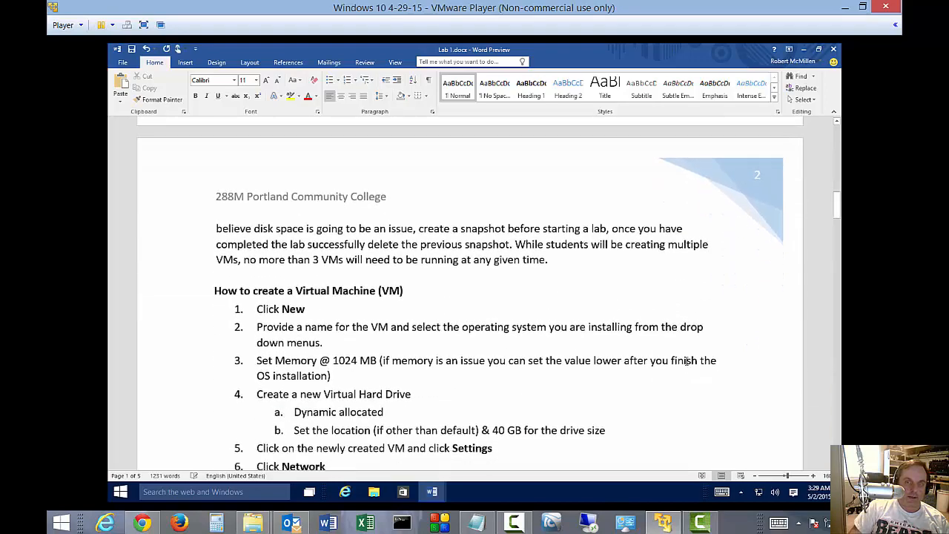
pyautogui.scroll(-3, 686, 362)
pyautogui.scroll(-4, 686, 361)
pyautogui.scroll(-5, 687, 361)
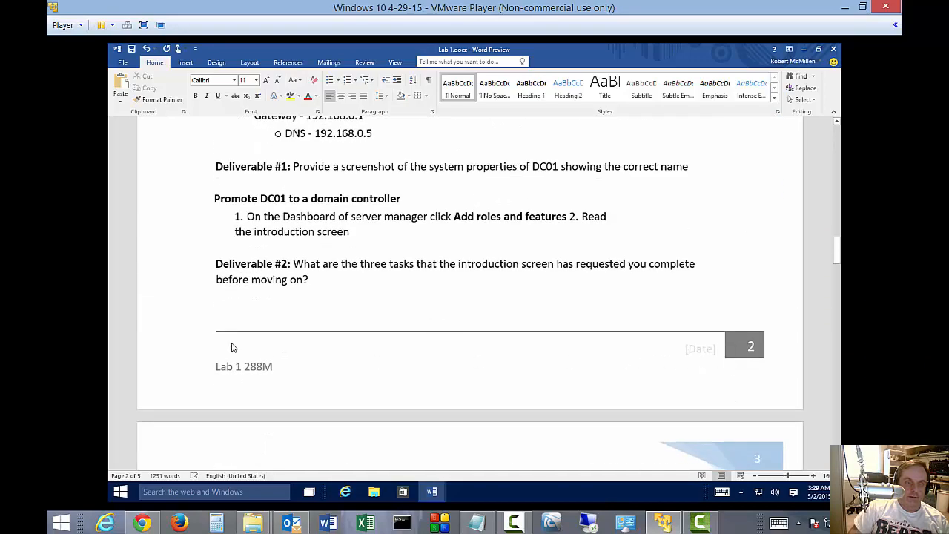
pyautogui.scroll(-3, 249, 367)
pyautogui.scroll(5, 627, 279)
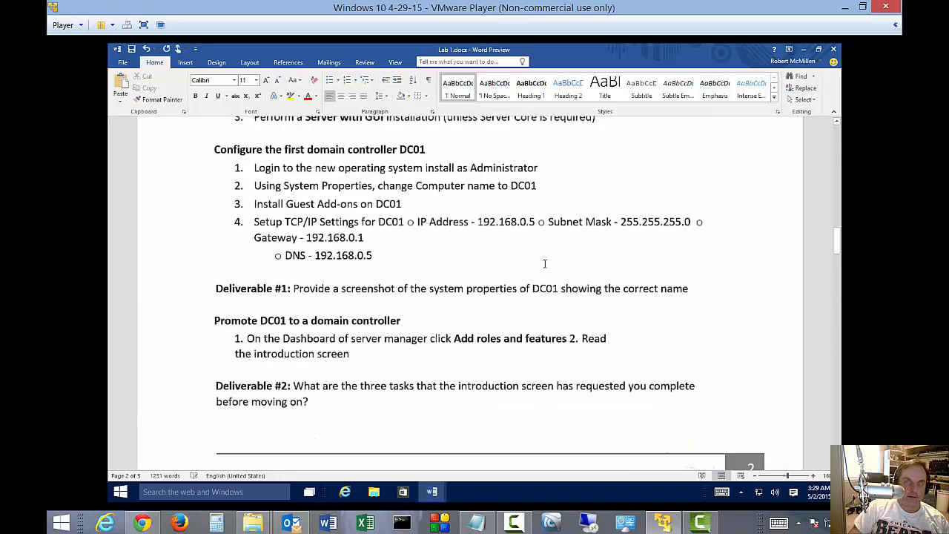
pyautogui.scroll(10, 545, 257)
pyautogui.scroll(7, 545, 258)
pyautogui.scroll(4, 542, 260)
pyautogui.scroll(2, 542, 257)
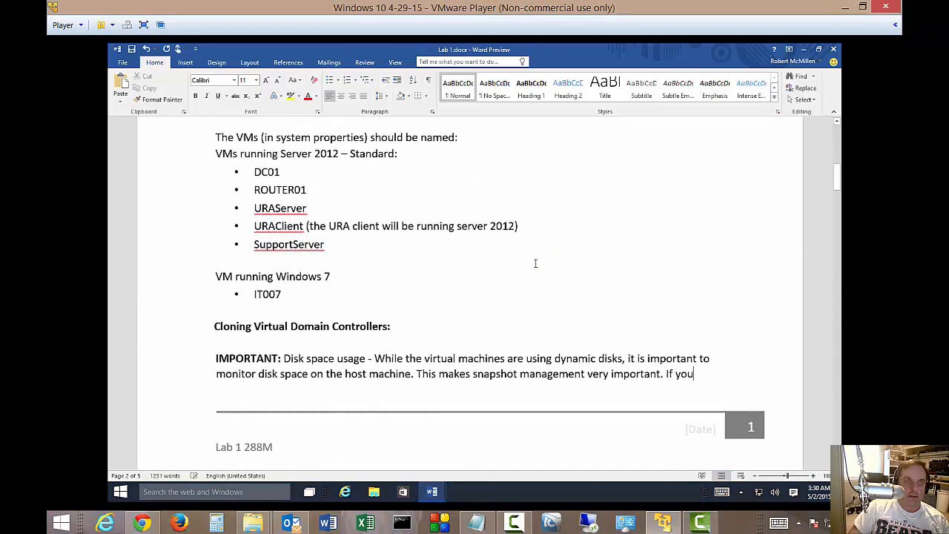
# Replace the footer with a fresh ViewMaster (Horizontal) design, removing the Lab 1 288M text.
pyautogui.click(185, 63)
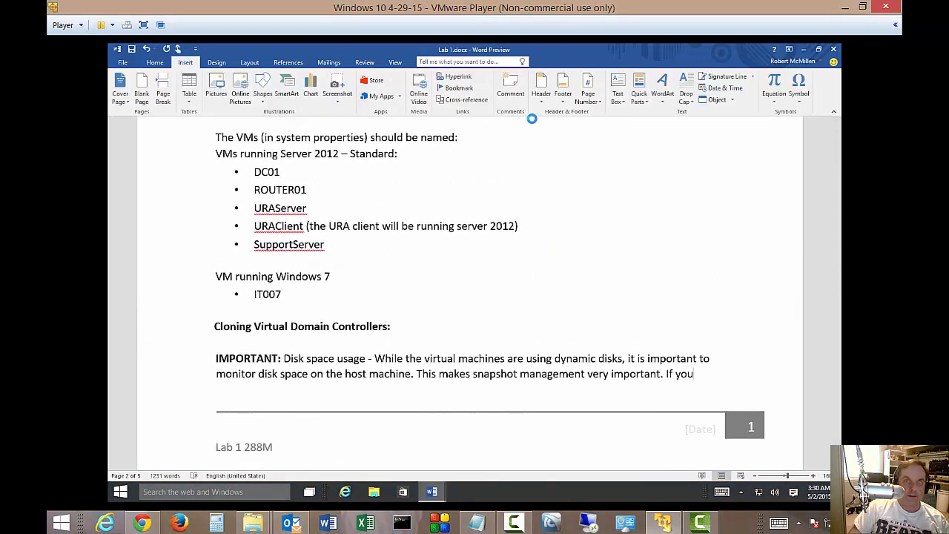
pyautogui.click(562, 84)
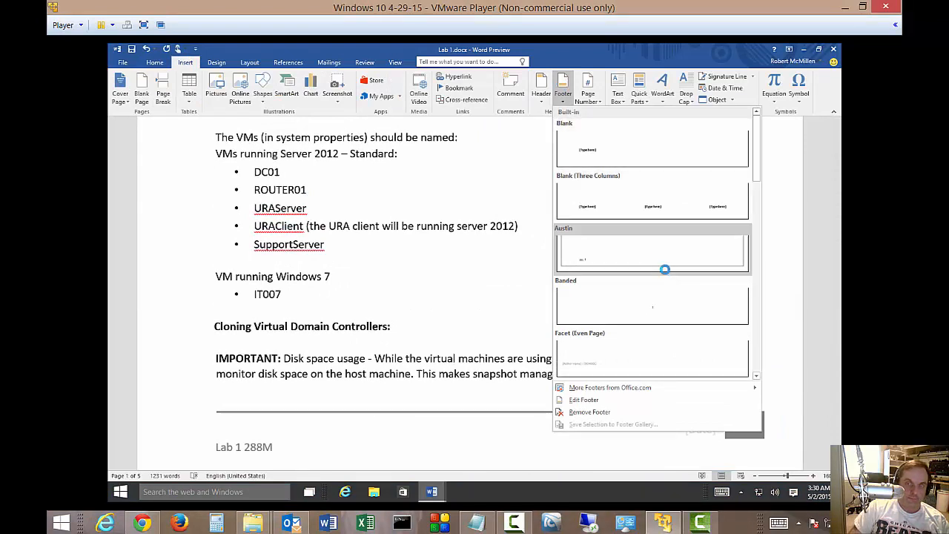
pyautogui.scroll(-5, 664, 276)
pyautogui.scroll(-3, 662, 296)
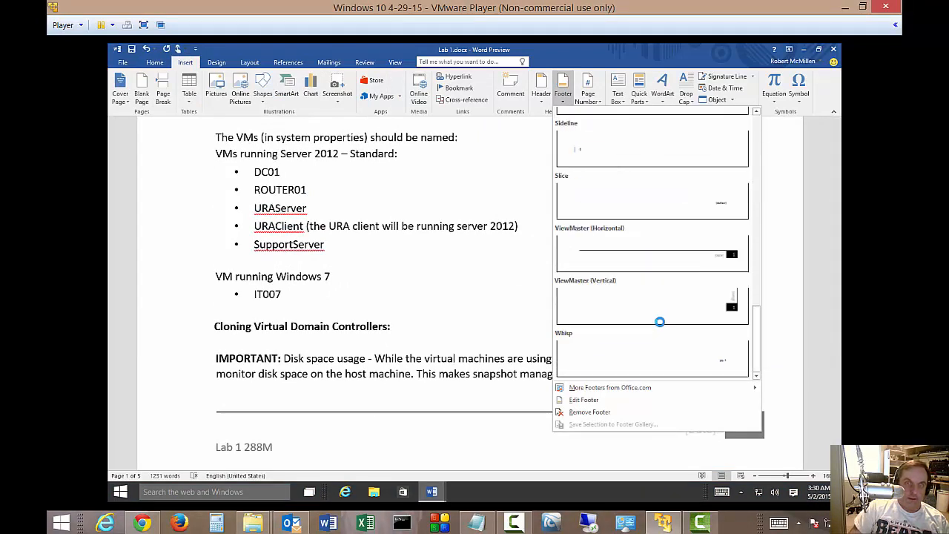
pyautogui.click(660, 256)
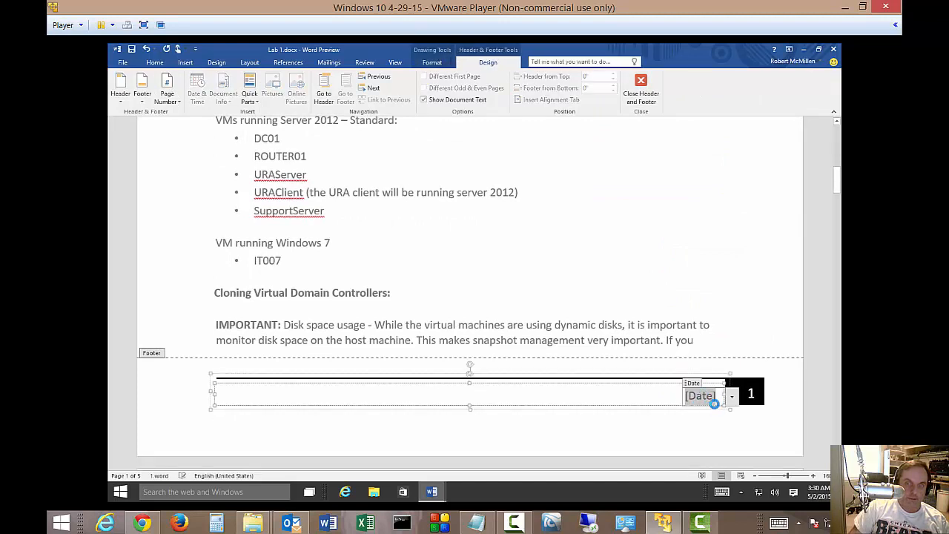
# Set the footer date to May 2, 2015, add 'PCC' beneath it, and close footer editing.
pyautogui.click(731, 396)
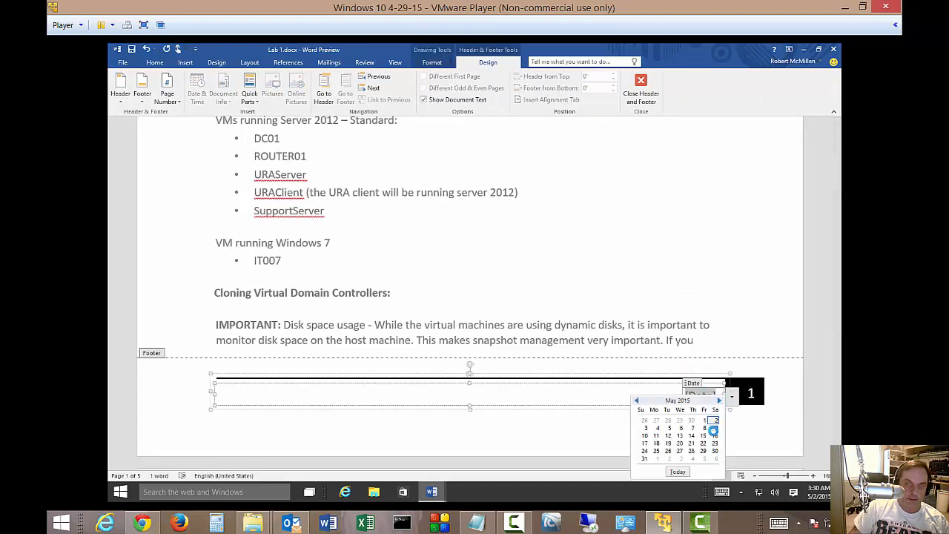
pyautogui.click(714, 420)
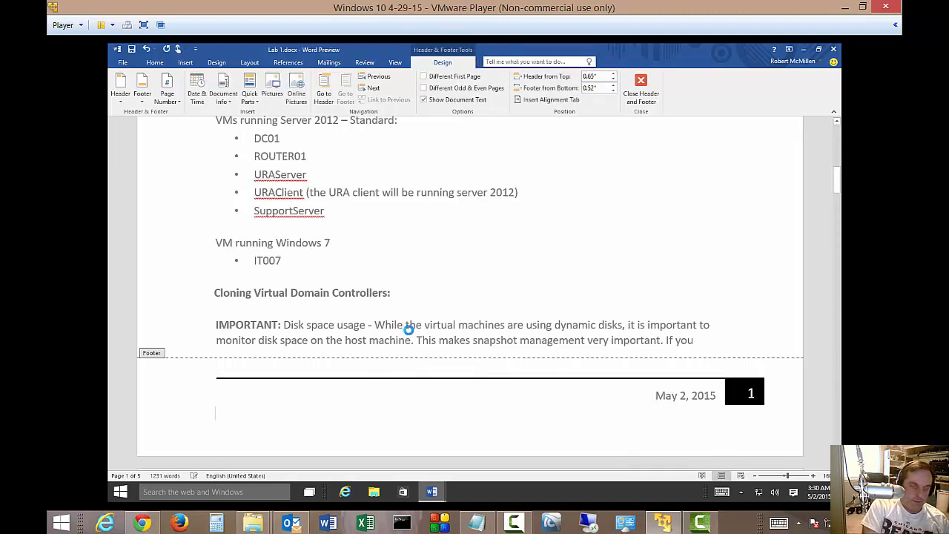
pyautogui.write('PCC')
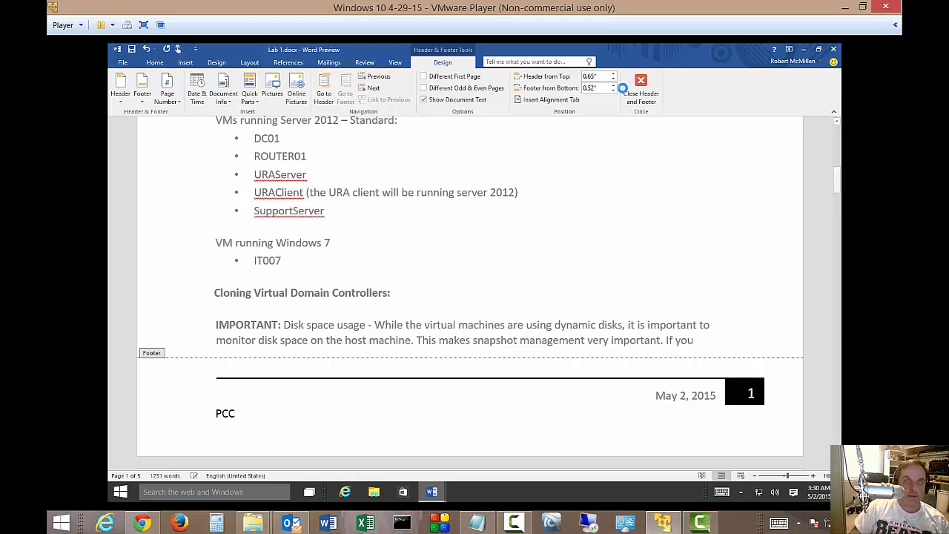
pyautogui.click(640, 88)
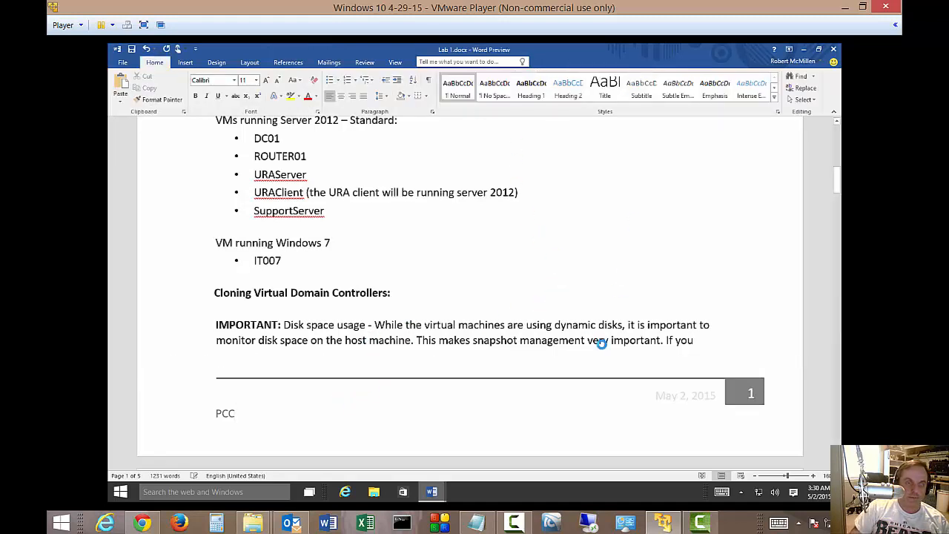
pyautogui.scroll(-2, 602, 343)
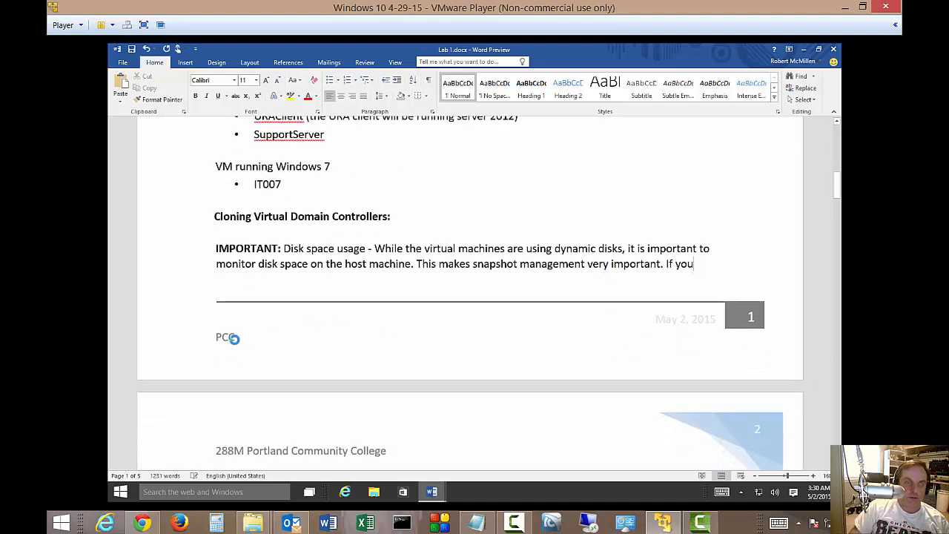
pyautogui.scroll(-4, 237, 324)
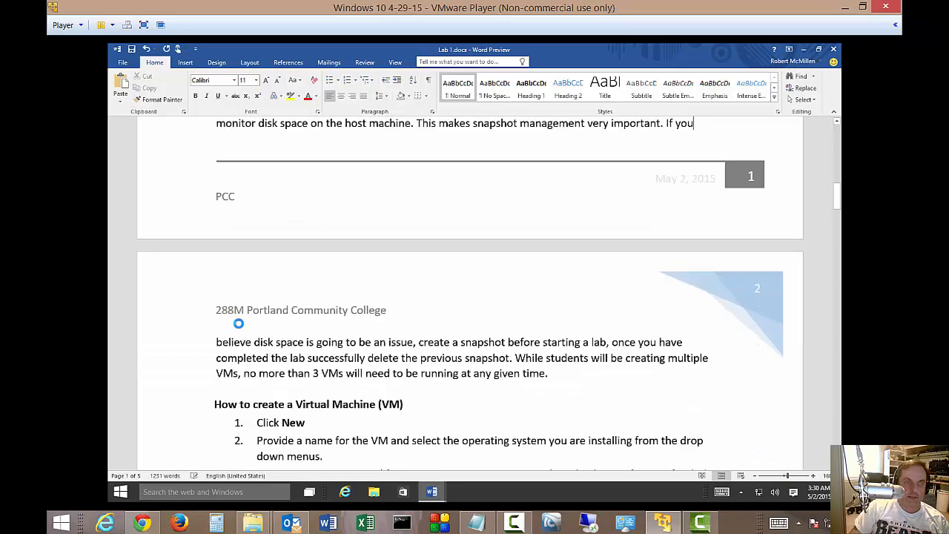
pyautogui.scroll(-9, 237, 324)
pyautogui.scroll(-6, 237, 324)
pyautogui.scroll(-5, 237, 324)
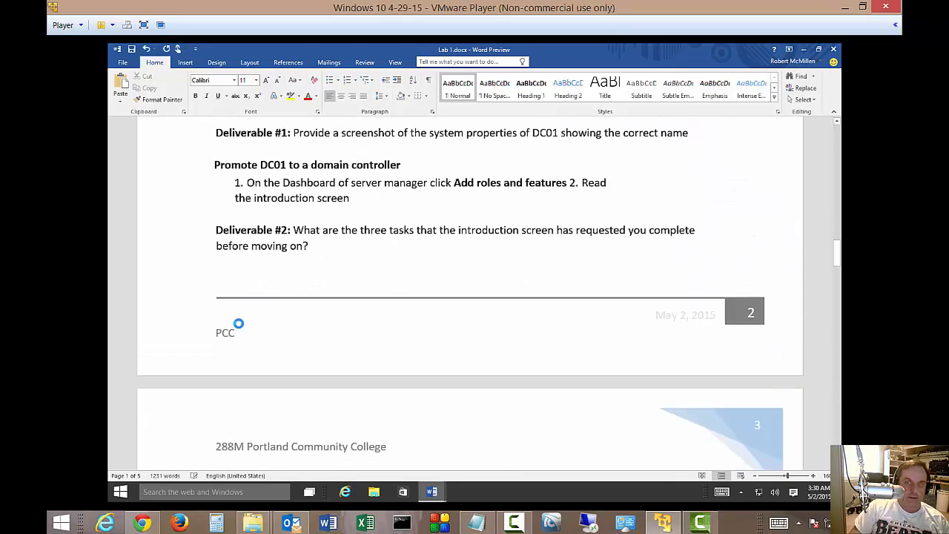